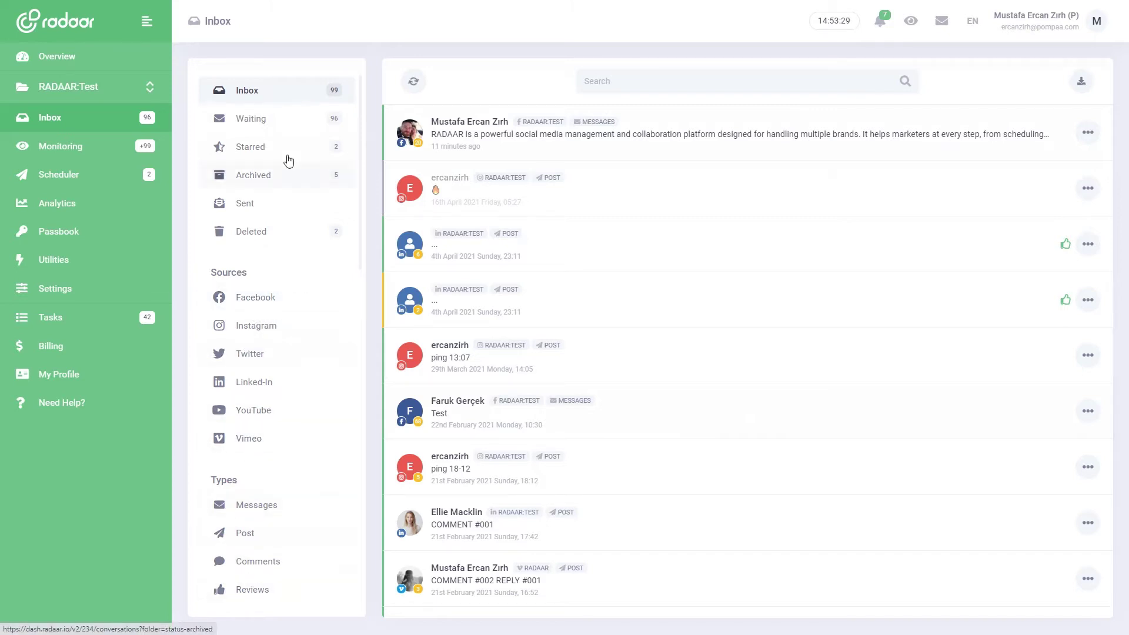
Browse the Waiting, Starred and Archived folders and the Facebook source, and return to the full Inbox list.
{"action": "left_click", "coordinate": [250, 122]}
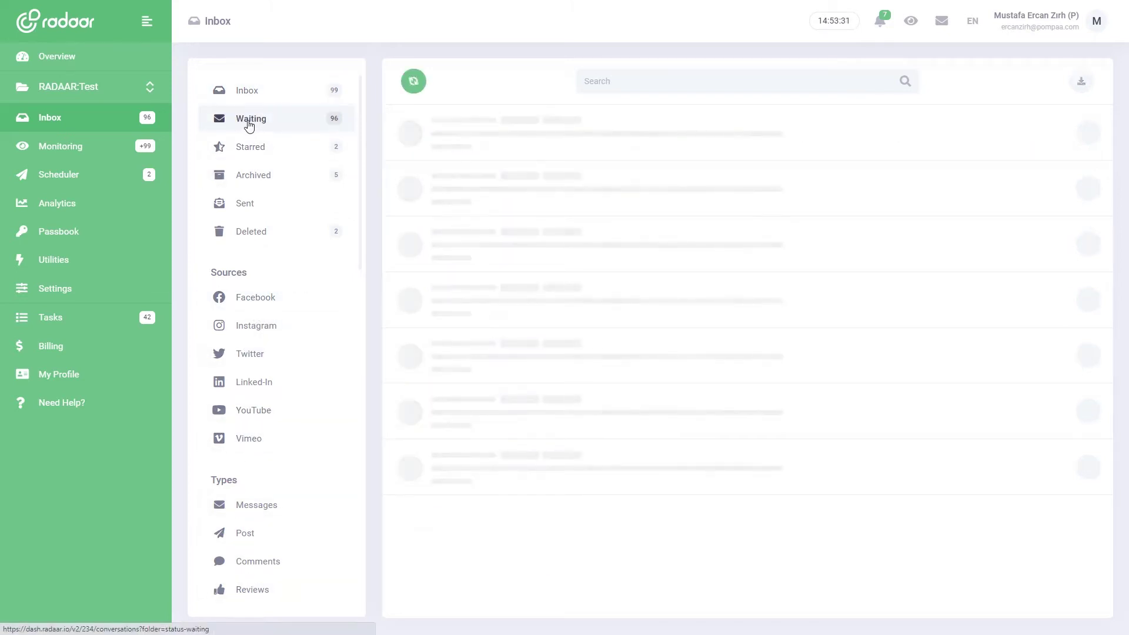
{"action": "left_click", "coordinate": [251, 146]}
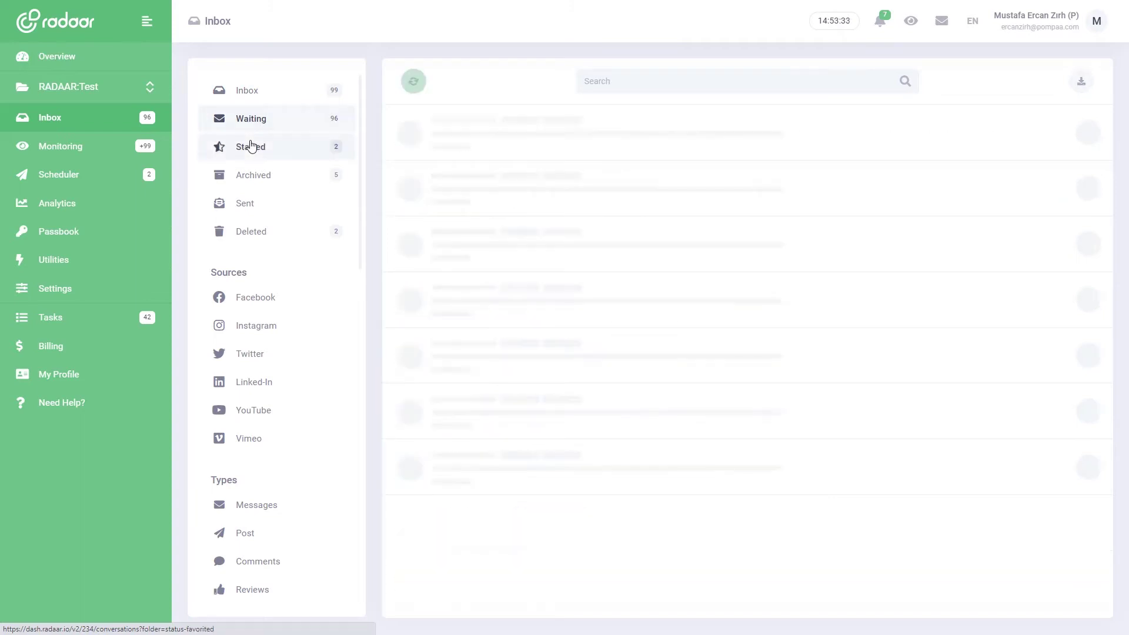
{"action": "left_click", "coordinate": [254, 177]}
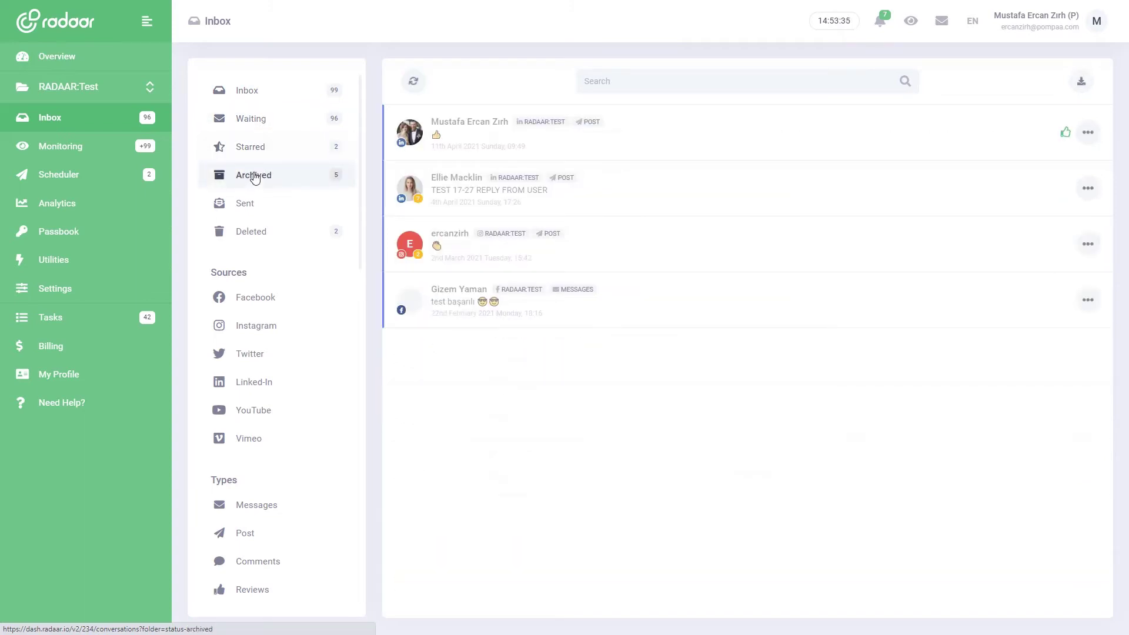
{"action": "left_click", "coordinate": [257, 302]}
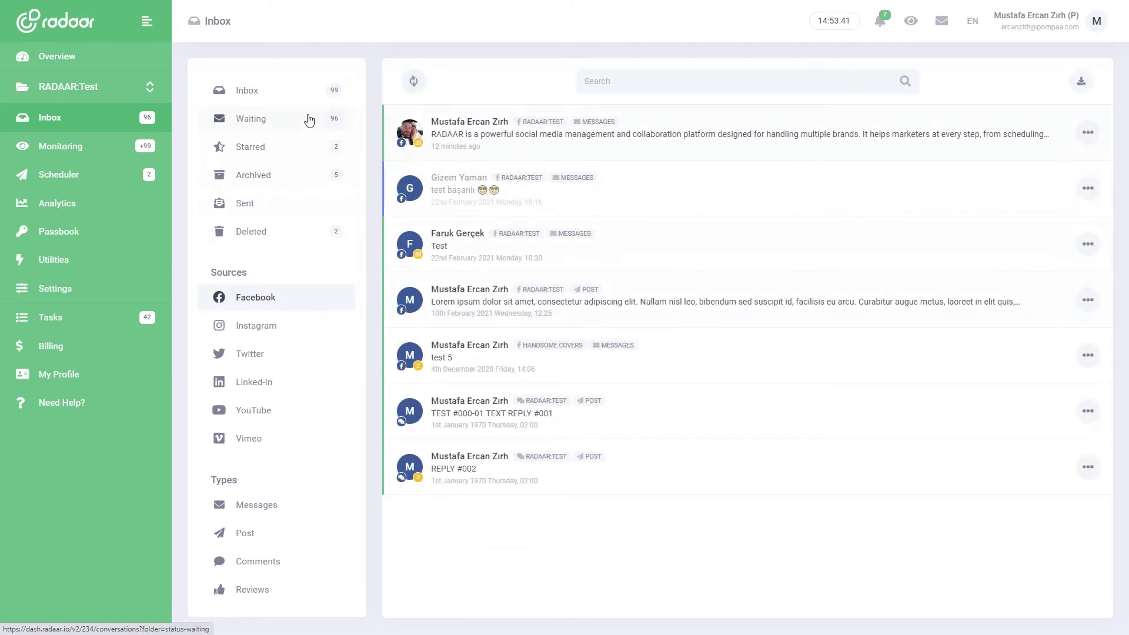
{"action": "left_click", "coordinate": [285, 93]}
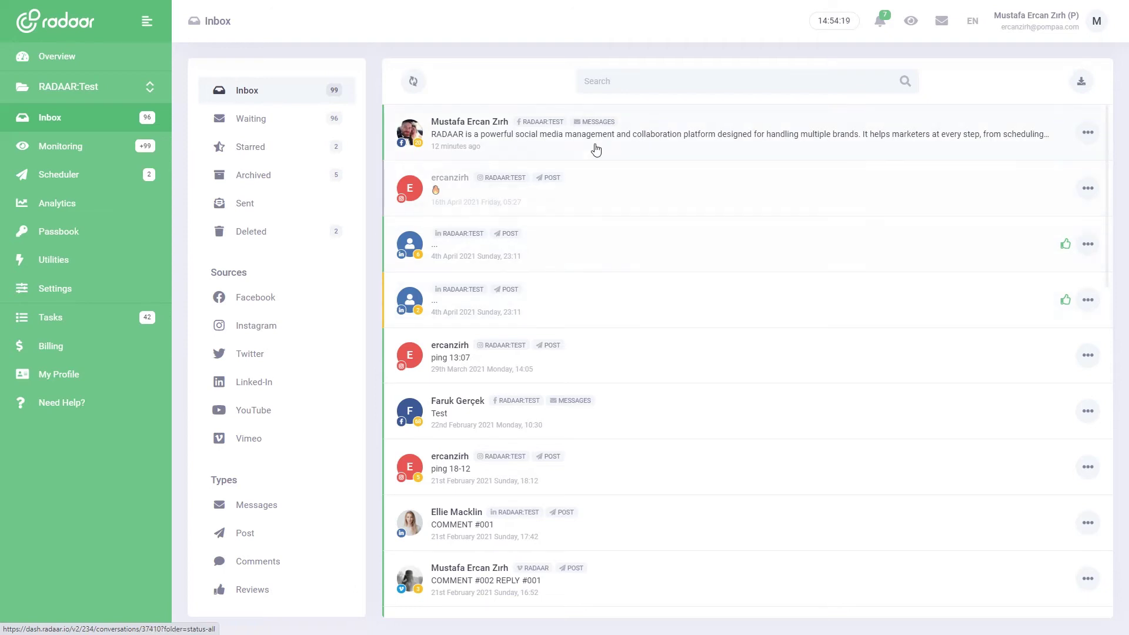
Check the actions available for the top Facebook conversation and mark the starred 4th April 2021 LinkedIn post as negative.
{"action": "left_click", "coordinate": [1087, 134]}
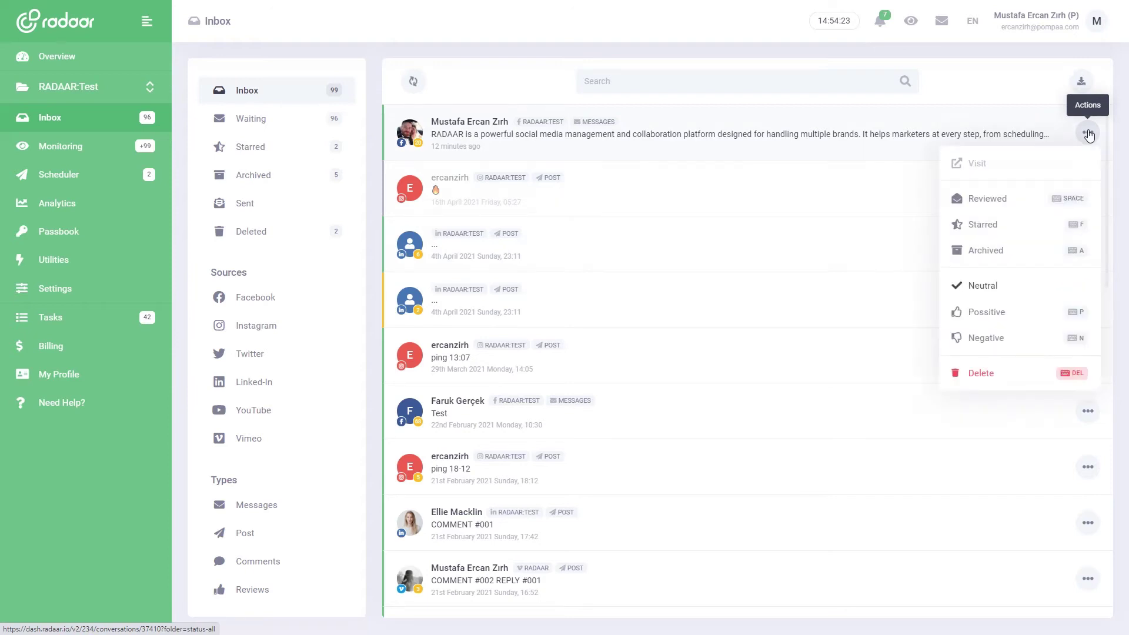
{"action": "left_click", "coordinate": [1087, 134]}
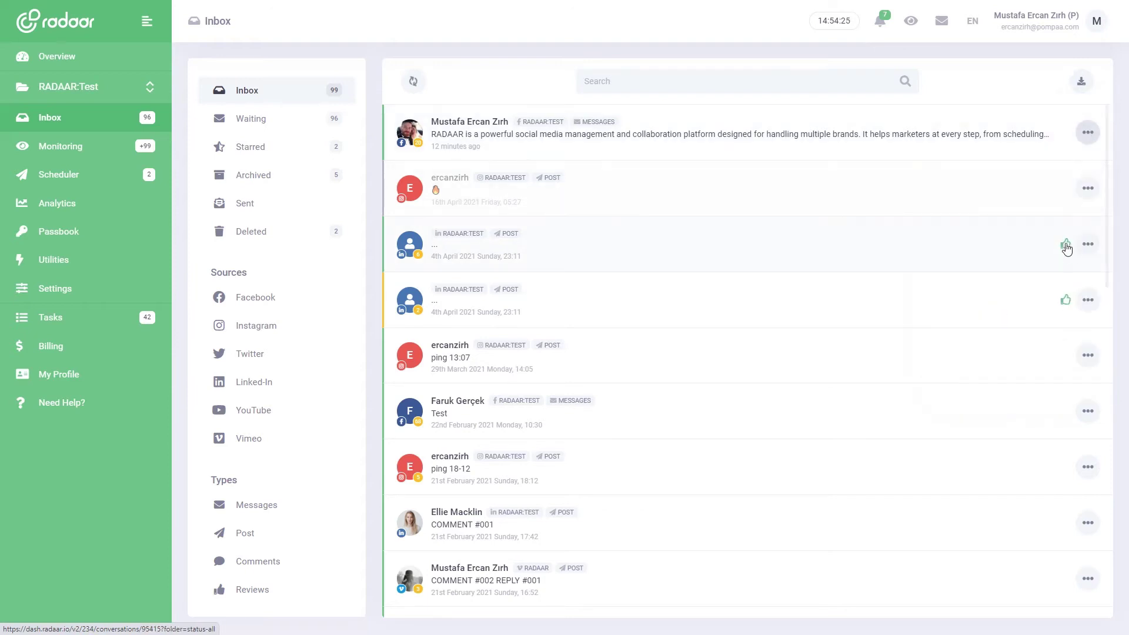
{"action": "left_click", "coordinate": [1087, 300]}
{"action": "left_click", "coordinate": [1008, 504]}
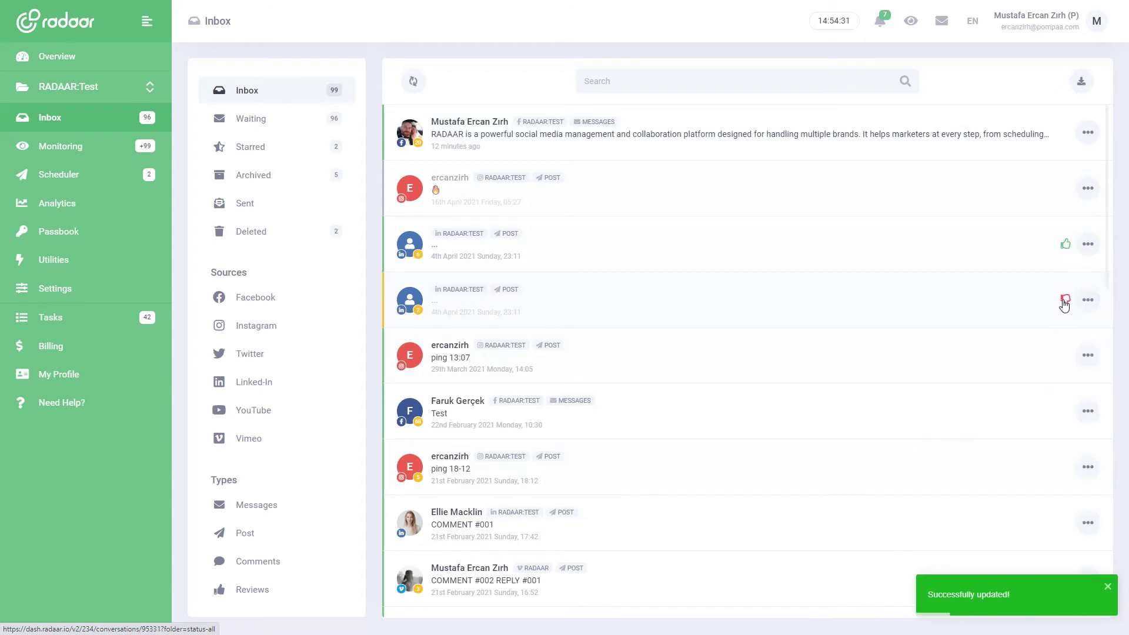
Star the 16th April Instagram post conversation and archive the 4th April LinkedIn post marked as positive.
{"action": "left_click", "coordinate": [1088, 189]}
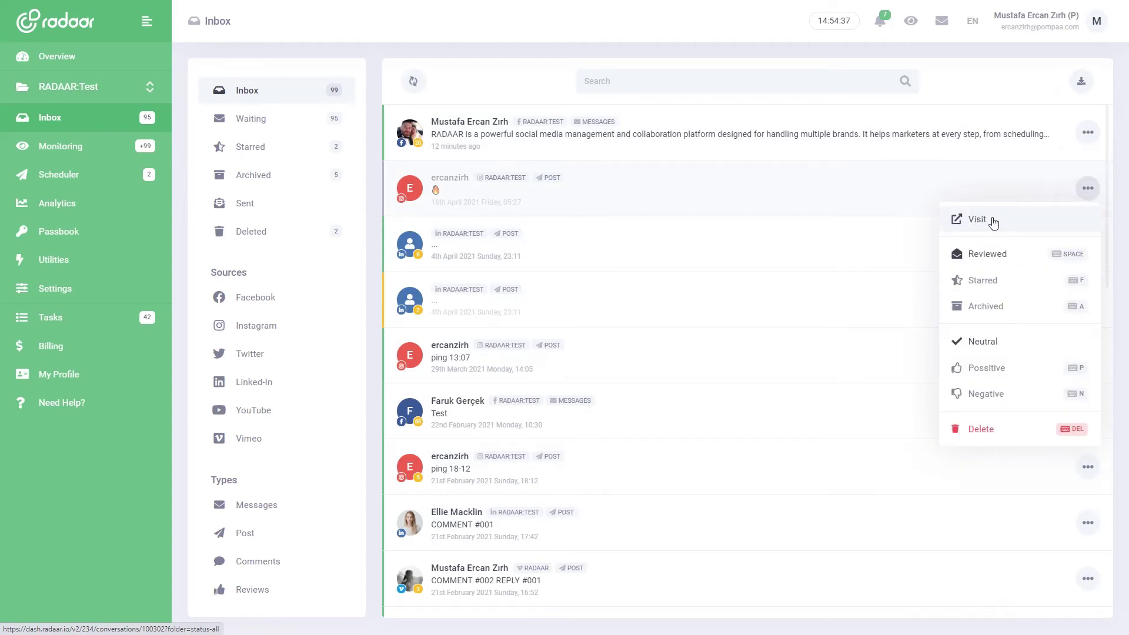
{"action": "left_click", "coordinate": [979, 280]}
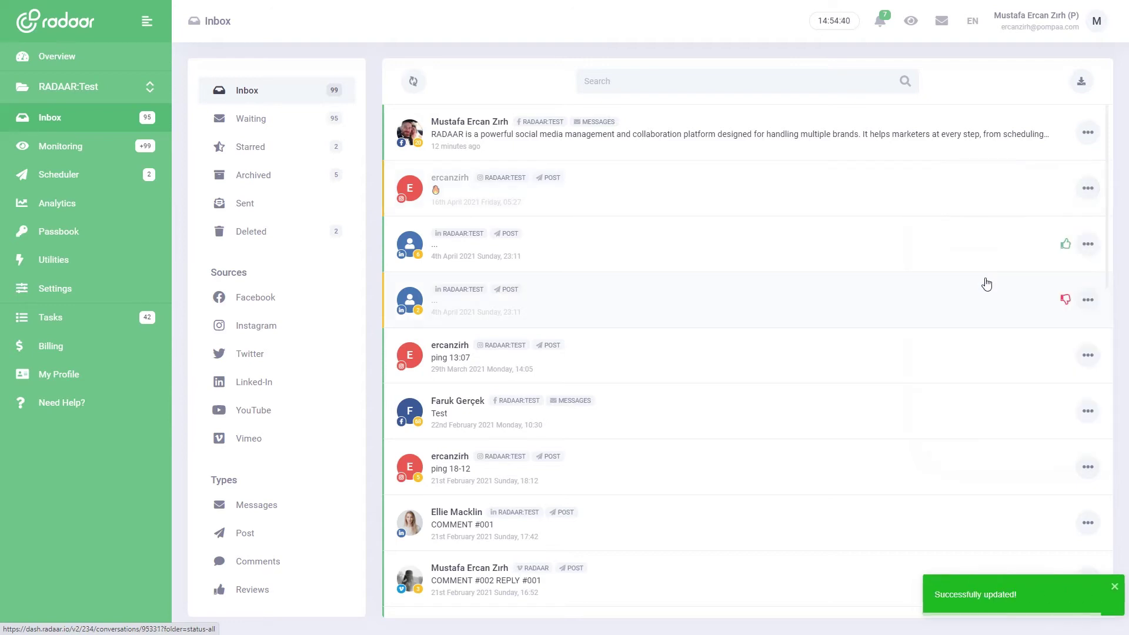
{"action": "left_click", "coordinate": [1088, 243]}
{"action": "left_click", "coordinate": [990, 361]}
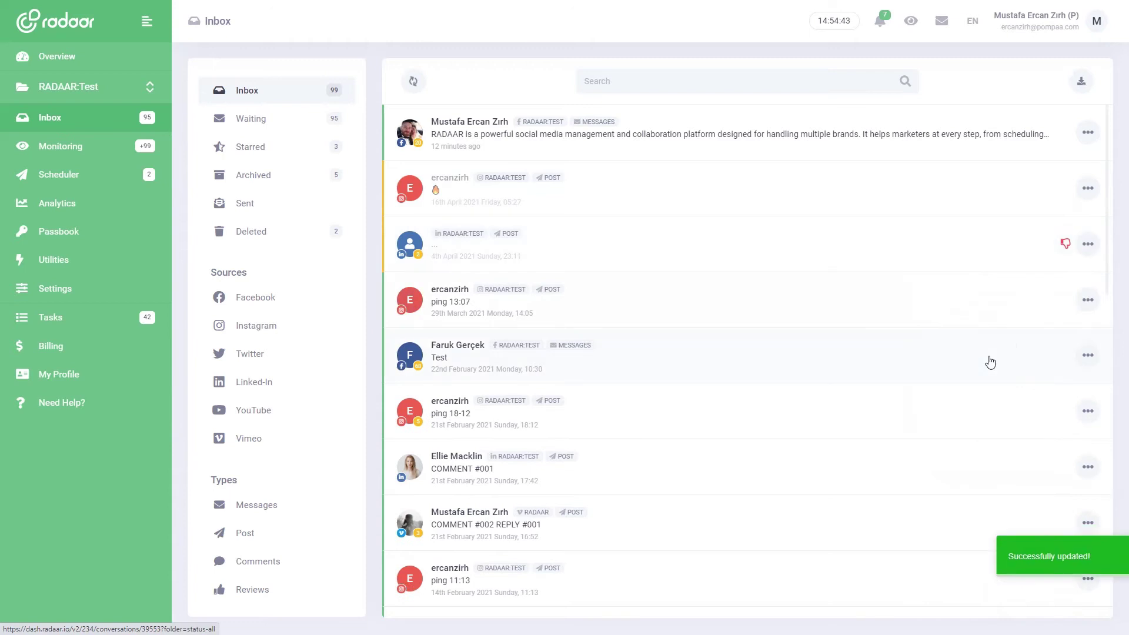
Delete the "ping 13:07" Instagram conversation from the inbox.
{"action": "left_click", "coordinate": [1088, 299]}
{"action": "left_click", "coordinate": [1005, 541]}
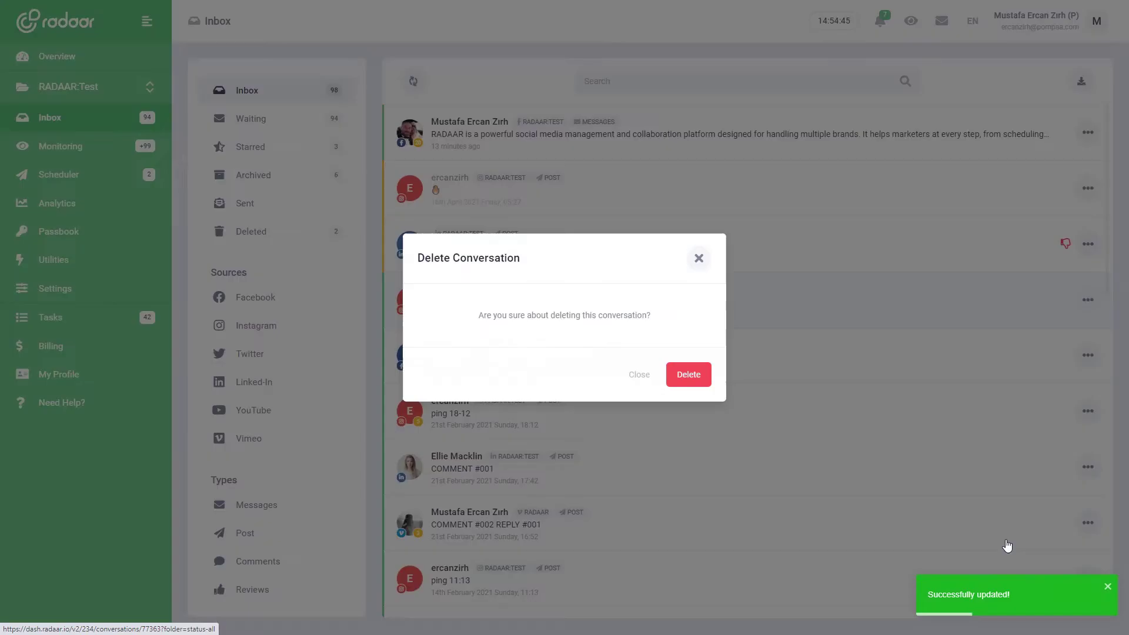
{"action": "left_click", "coordinate": [697, 376]}
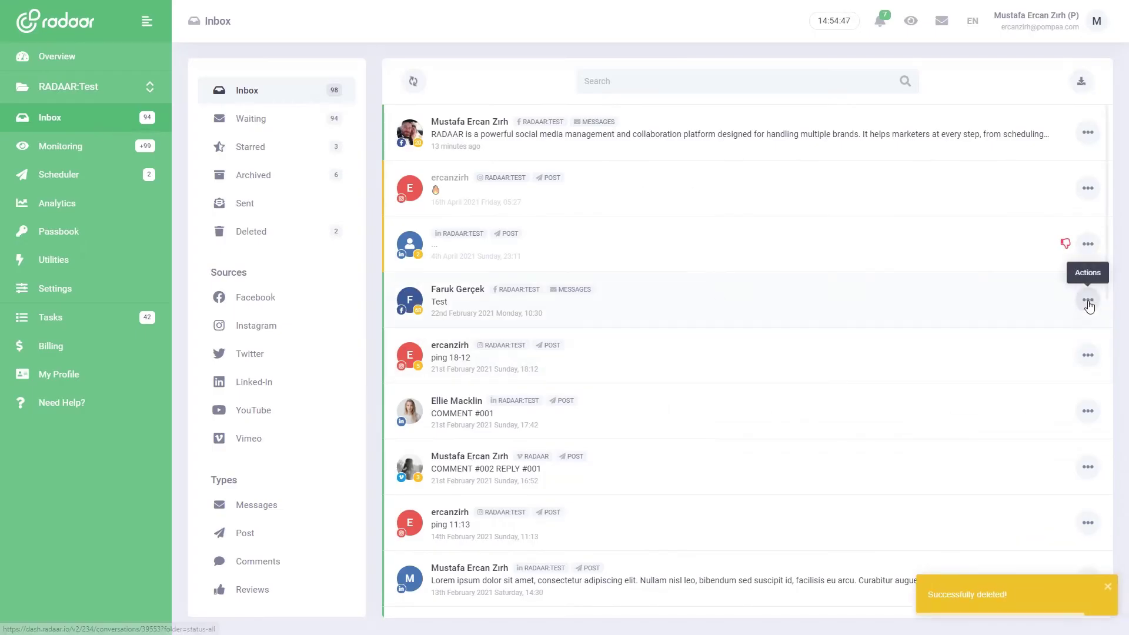
Mark the "Test" Facebook conversation as positive and the "ping 18-12" Instagram conversation as negative.
{"action": "left_click", "coordinate": [1088, 300]}
{"action": "left_click", "coordinate": [990, 475]}
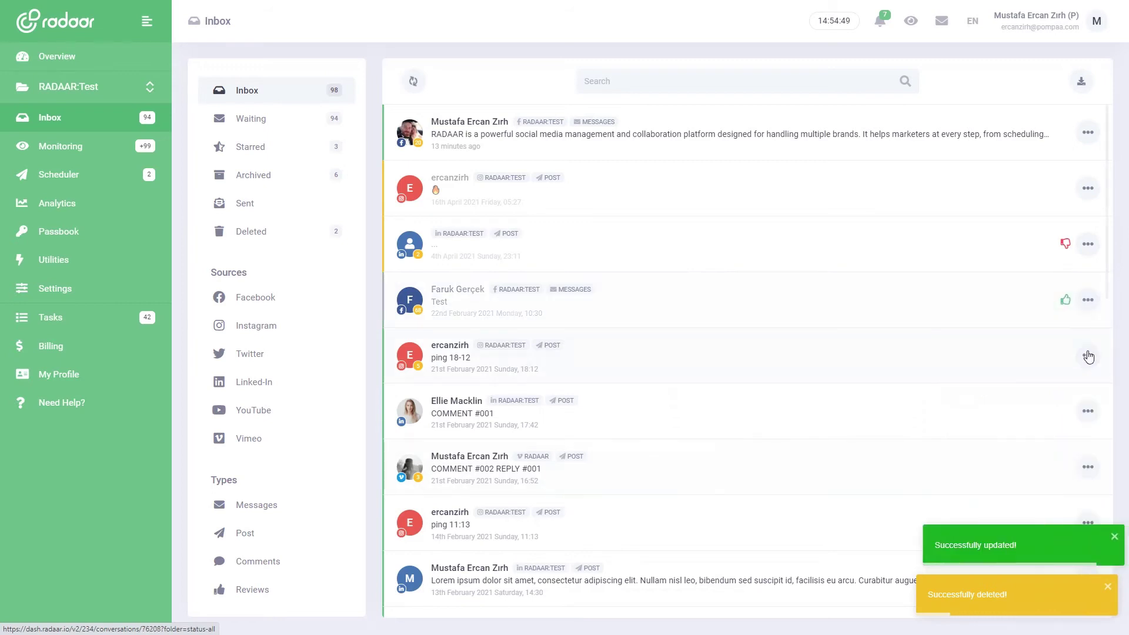
{"action": "left_click", "coordinate": [1088, 355]}
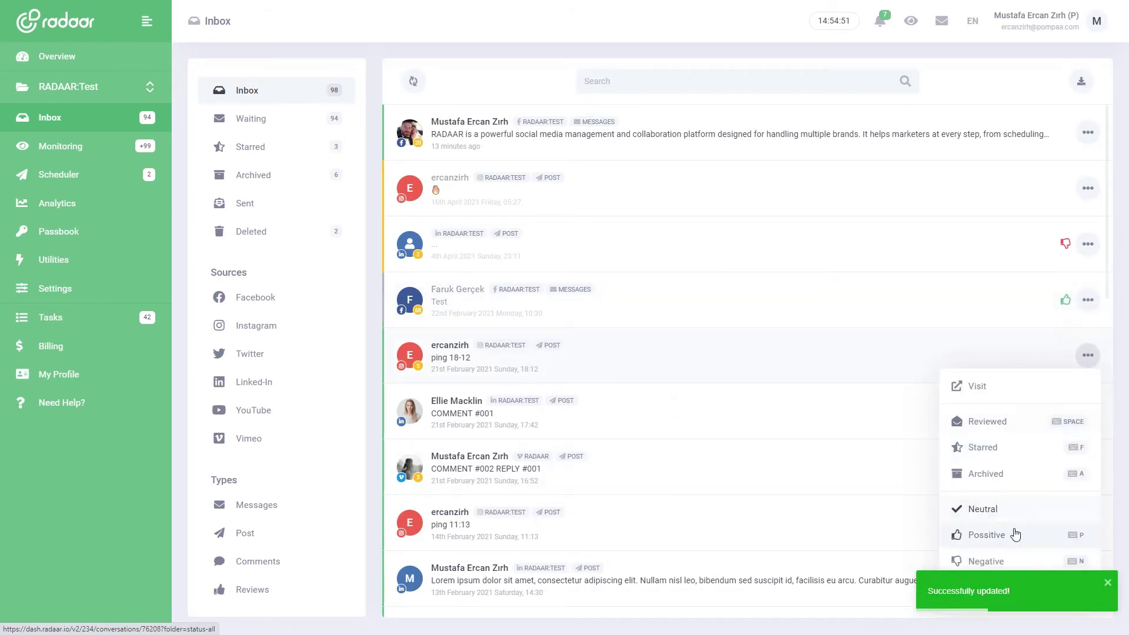
{"action": "left_click", "coordinate": [1003, 560]}
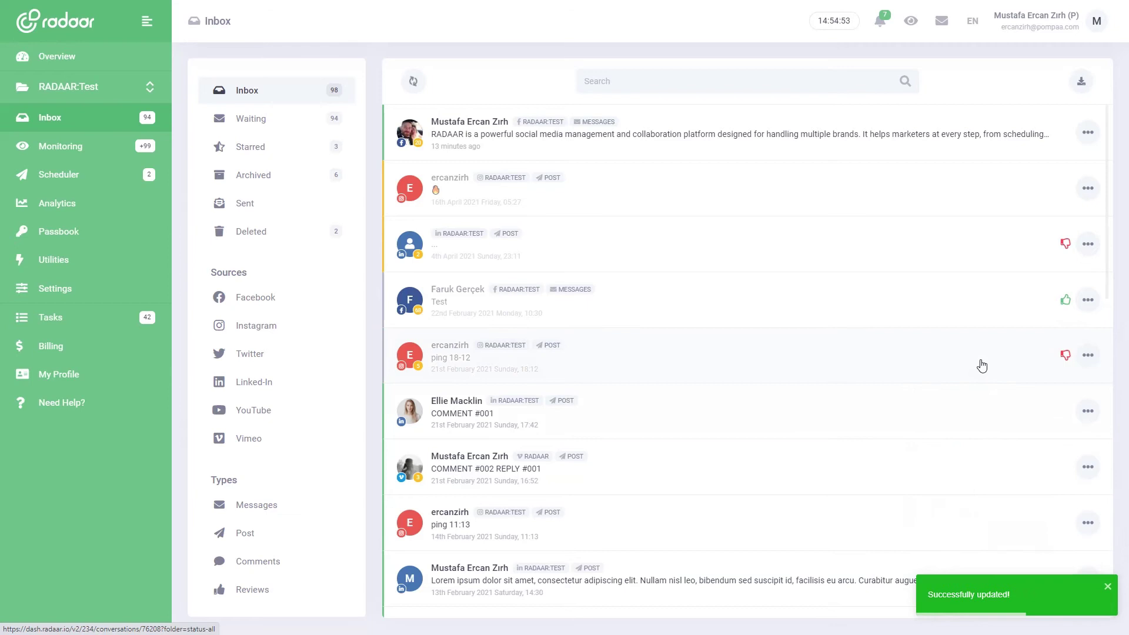
View the actions available for the top Facebook conversation in the inbox.
{"action": "left_click", "coordinate": [1088, 132]}
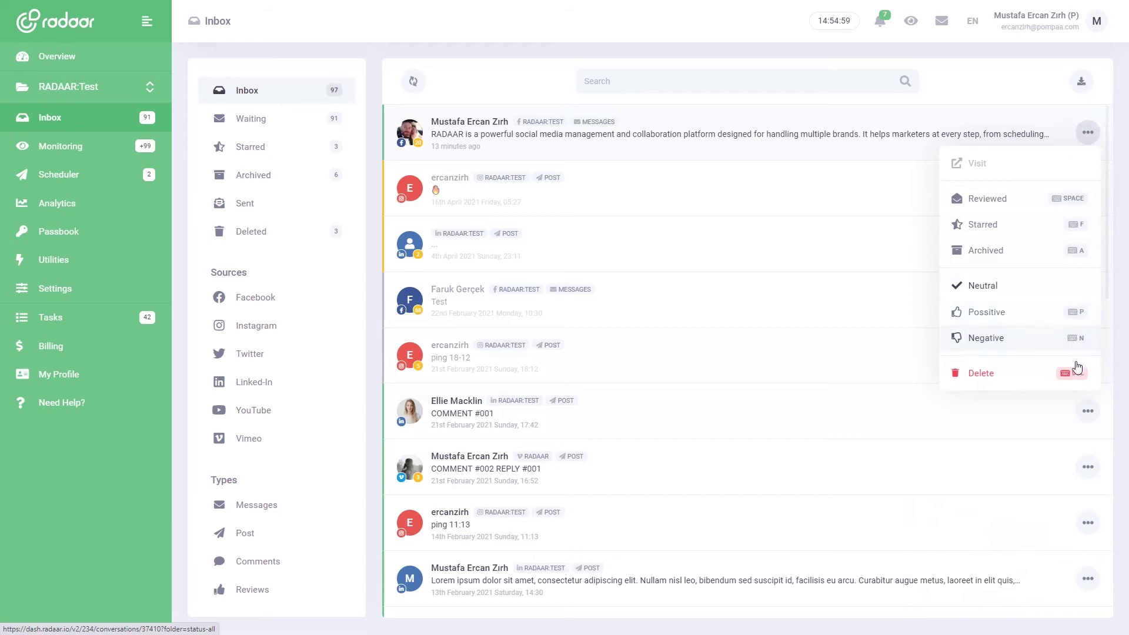
{"action": "left_click", "coordinate": [1088, 132]}
Search the inbox for "RADAAR", clear the search and refresh the conversation list.
{"action": "left_click", "coordinate": [680, 83]}
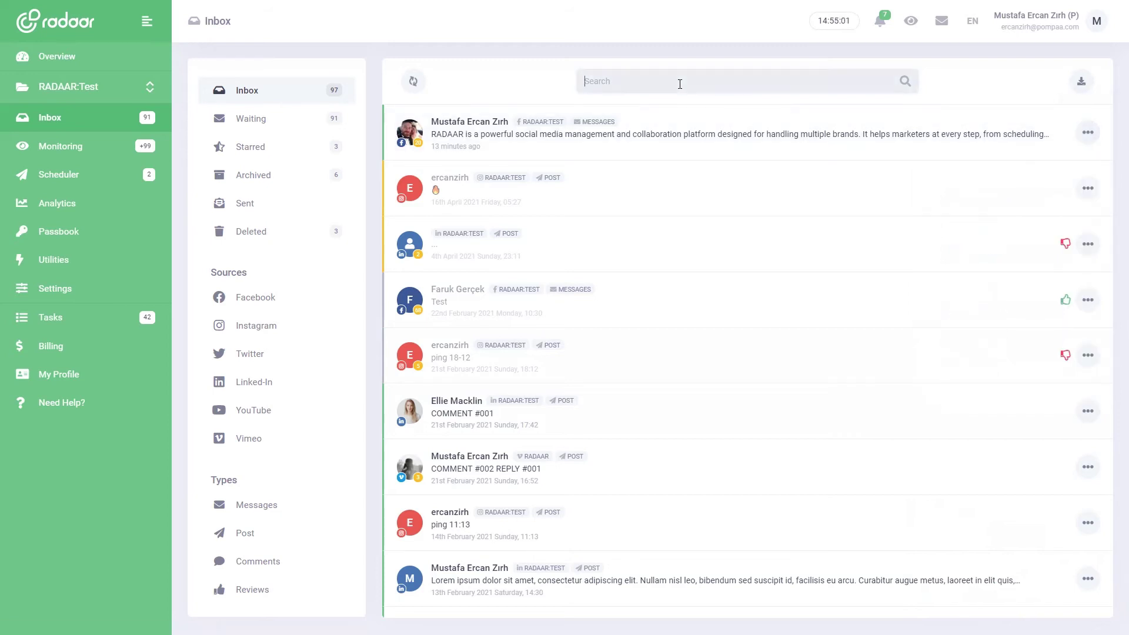
{"action": "type", "text": "RADAAR"}
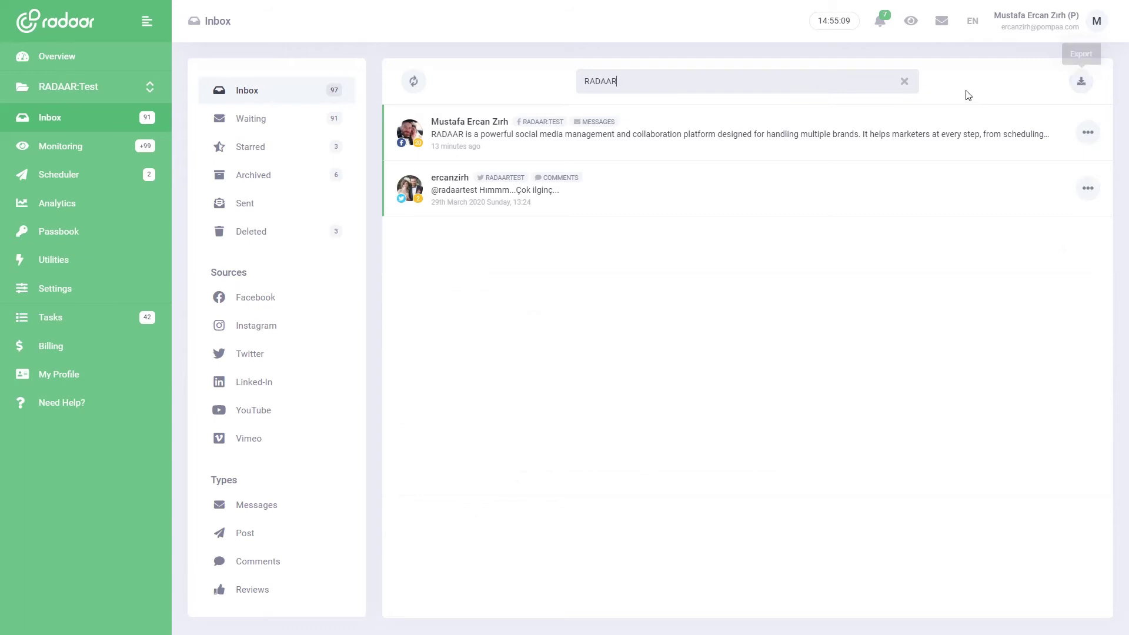
{"action": "left_click", "coordinate": [904, 81]}
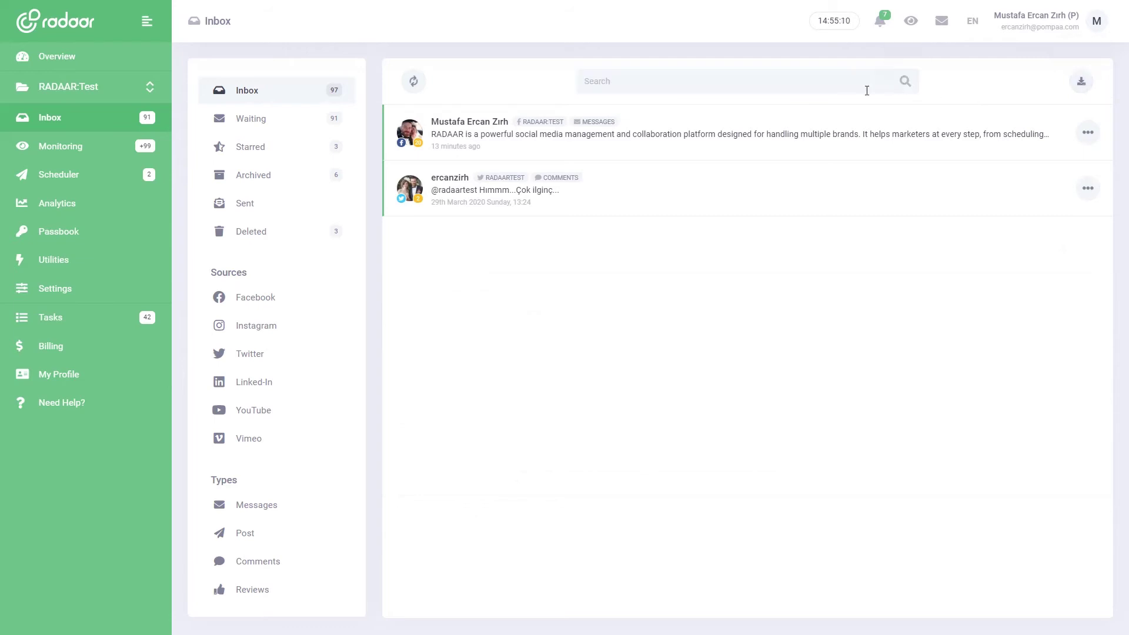
{"action": "left_click", "coordinate": [411, 84]}
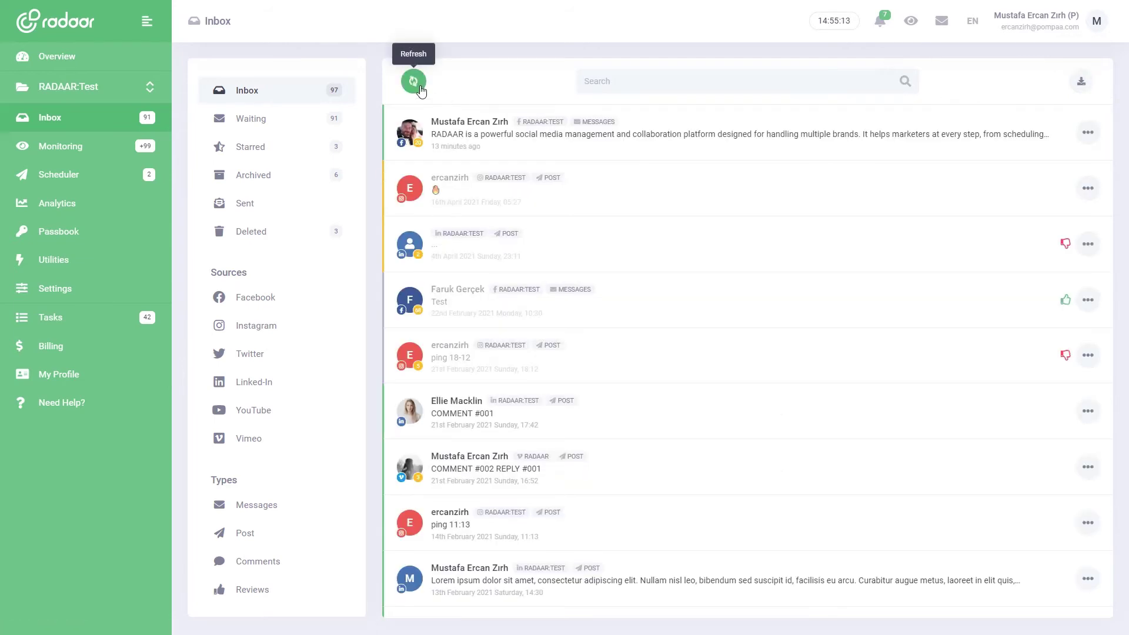
Open the top Facebook conversation and check the actions available for its "ping 05-31" message.
{"action": "left_click", "coordinate": [671, 129]}
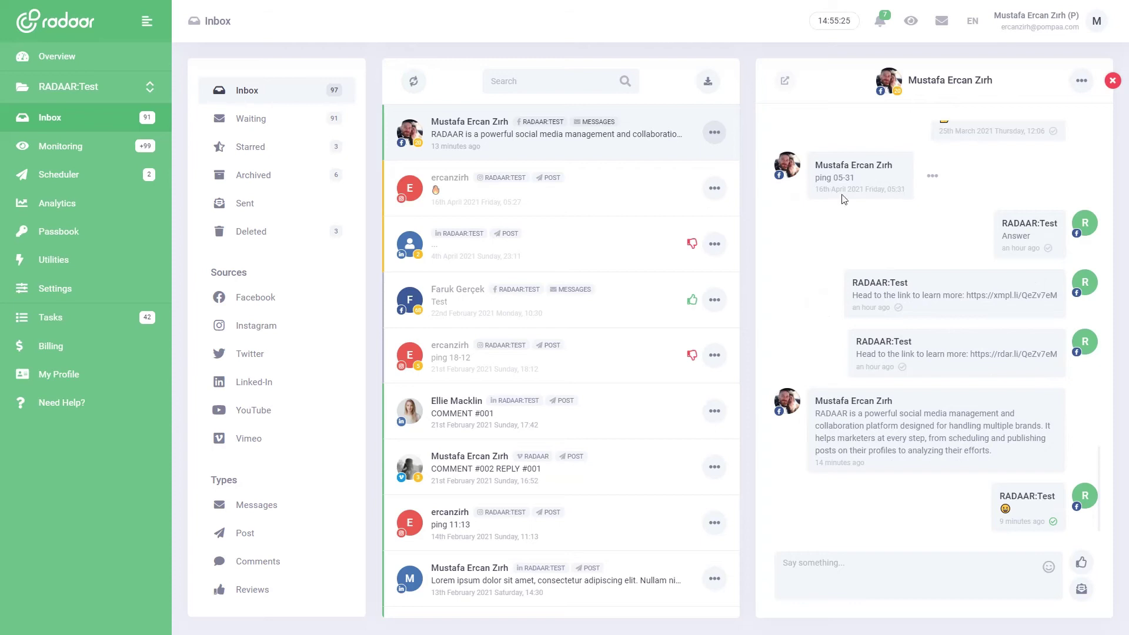
{"action": "left_click", "coordinate": [932, 177]}
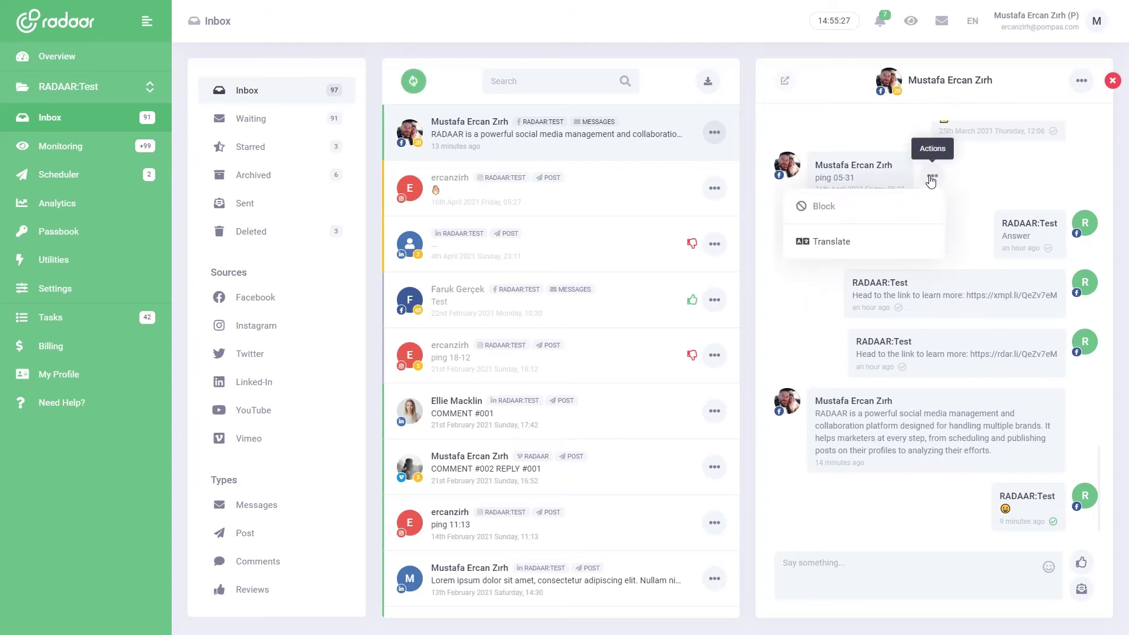
{"action": "left_click", "coordinate": [932, 178]}
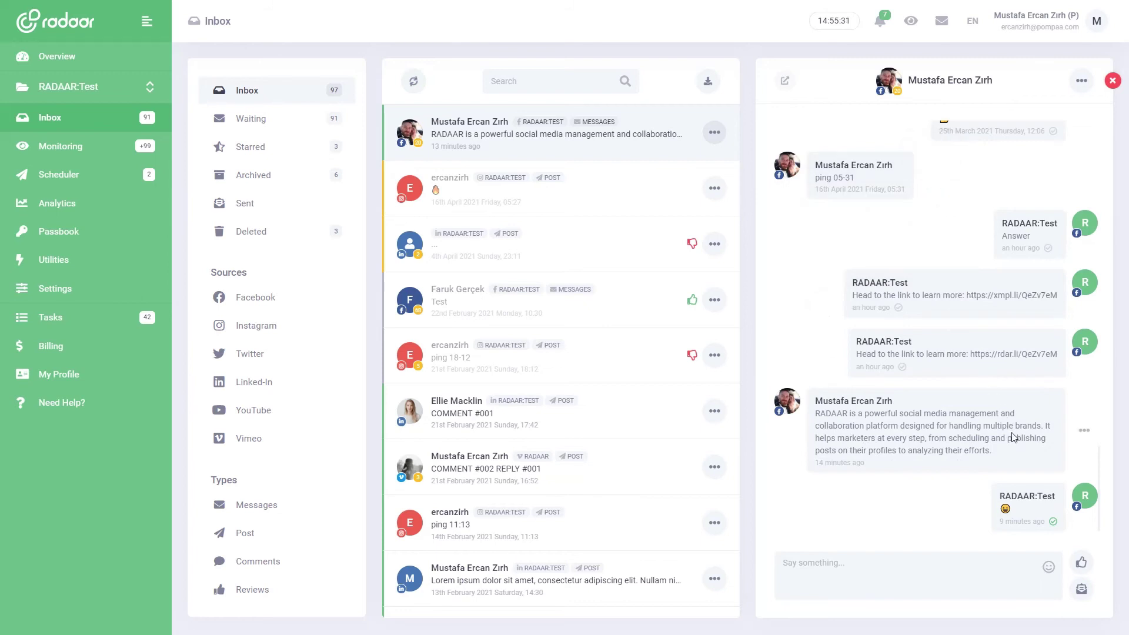
Translate the received message describing RADAAR as a social media management platform into Deutsch.
{"action": "left_click", "coordinate": [1084, 430]}
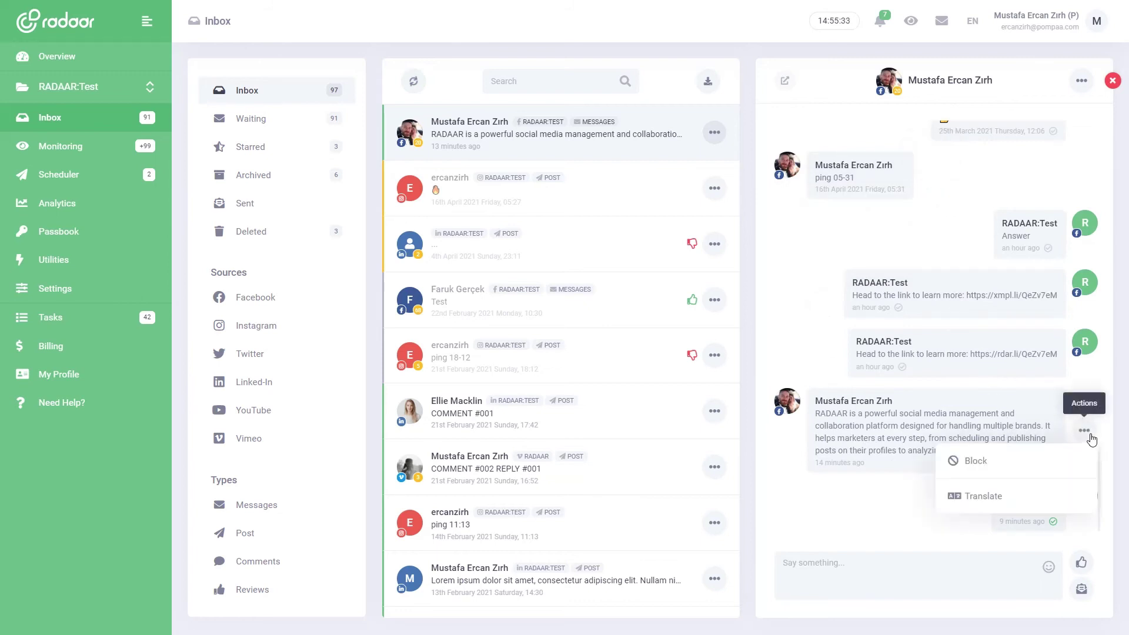
{"action": "left_click", "coordinate": [1003, 499]}
{"action": "left_click", "coordinate": [480, 335]}
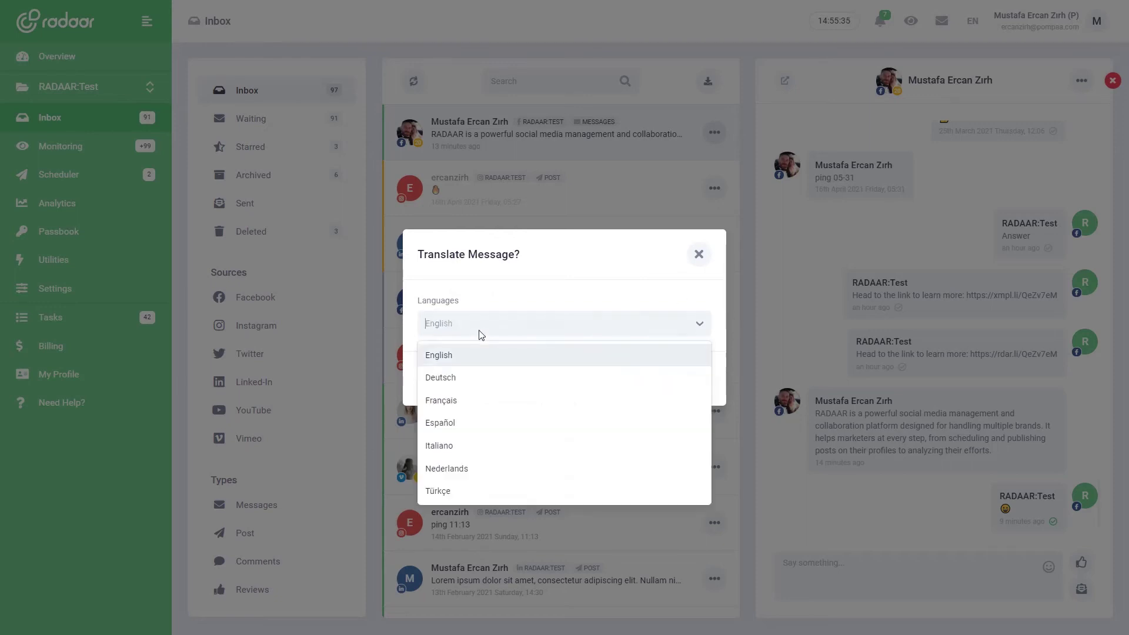
{"action": "left_click", "coordinate": [456, 377]}
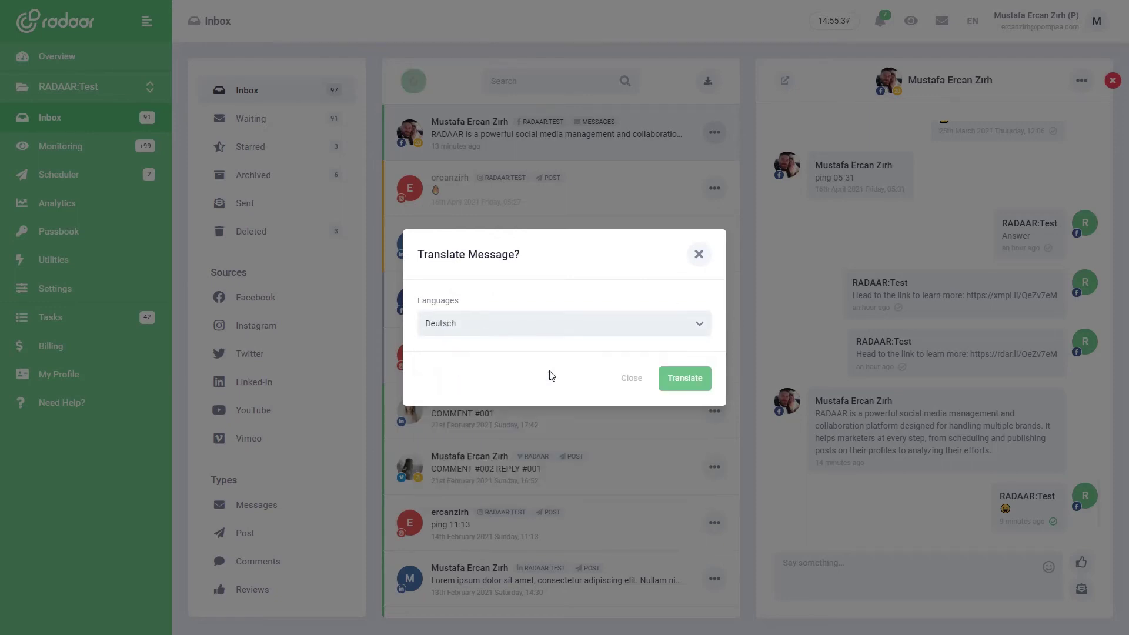
{"action": "left_click", "coordinate": [684, 378]}
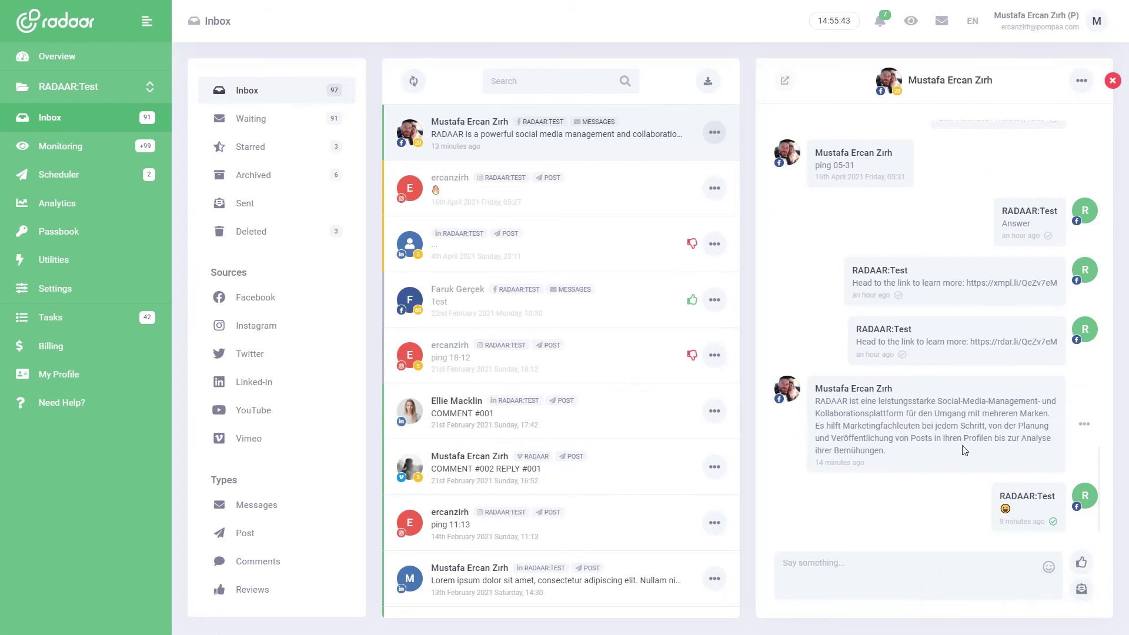
Write the reply "Hello" followed by the tongue-out savouring smiley and send it in the open conversation.
{"action": "left_click", "coordinate": [861, 570]}
{"action": "type", "text": "Hell"}
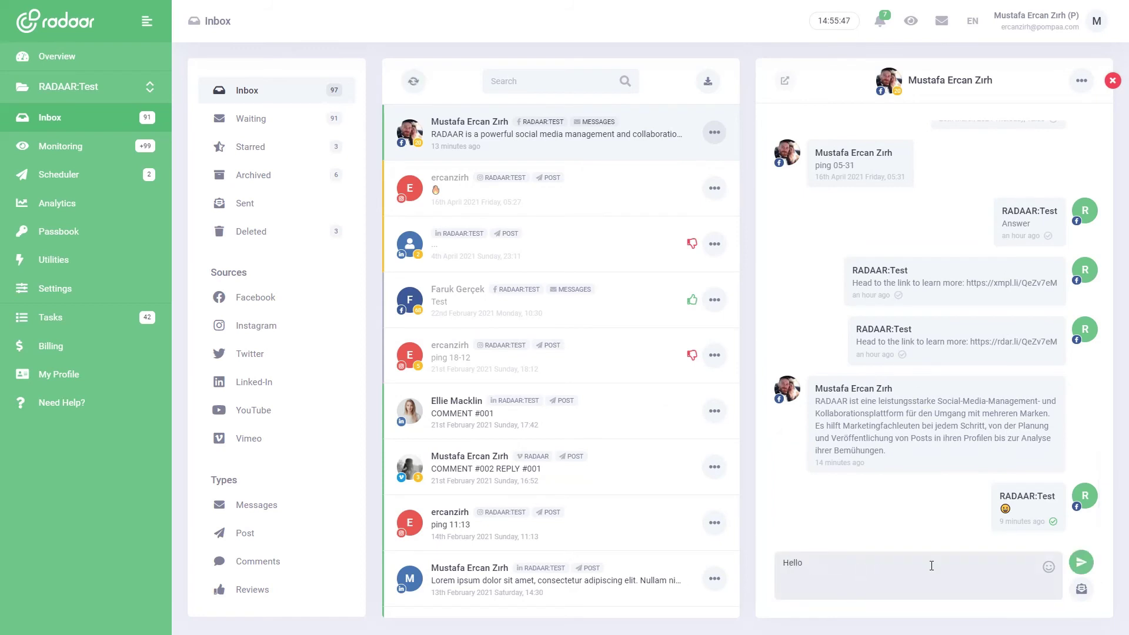
{"action": "type", "text": "o"}
{"action": "left_click", "coordinate": [1048, 567]}
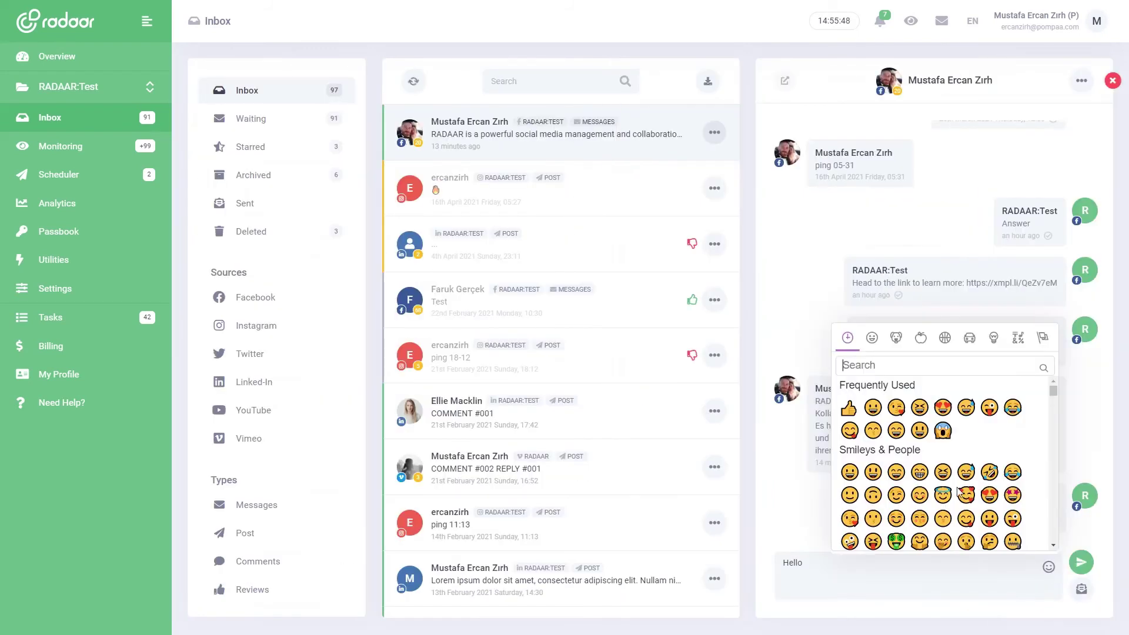
{"action": "left_click", "coordinate": [850, 431]}
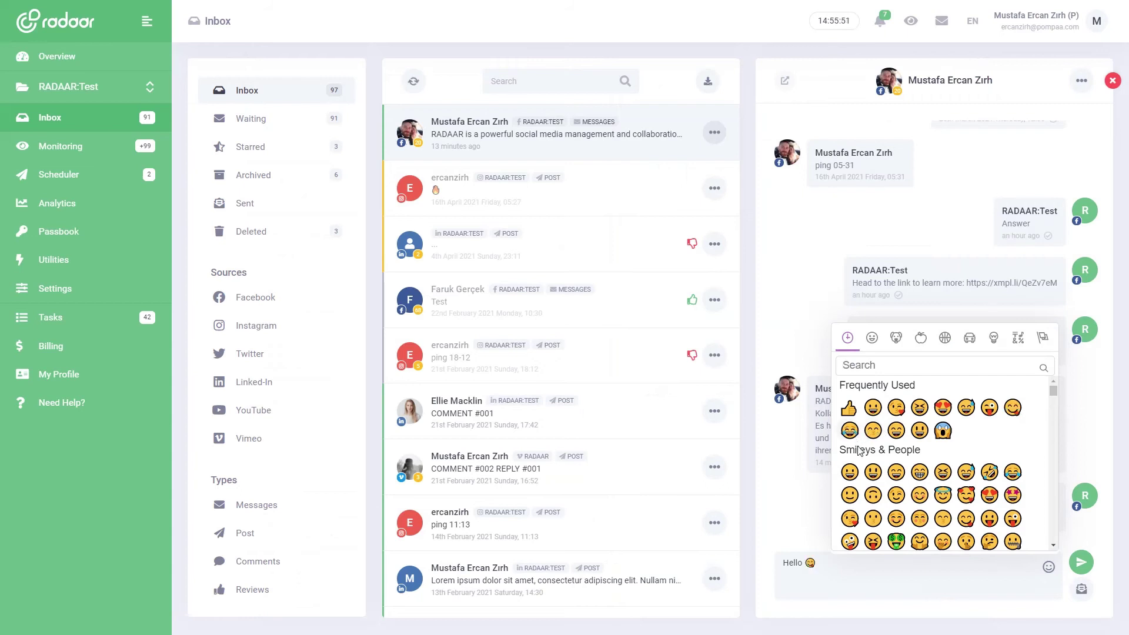
{"action": "left_click", "coordinate": [838, 574]}
{"action": "left_click", "coordinate": [1081, 562]}
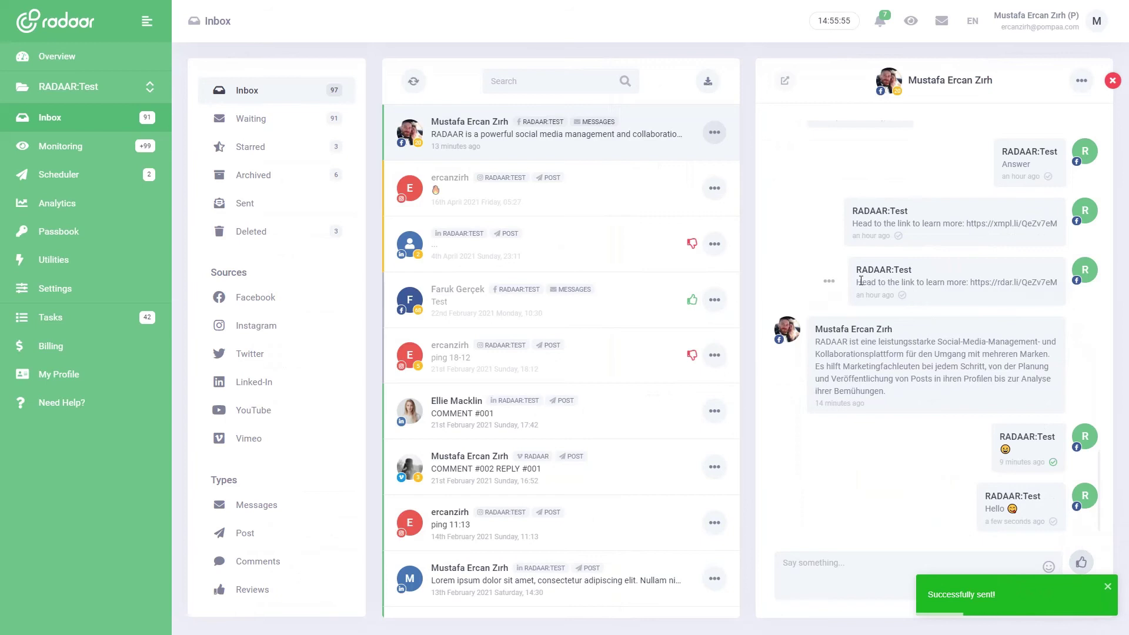
{"action": "left_click_drag", "start_coordinate": [860, 281], "coordinate": [1061, 287]}
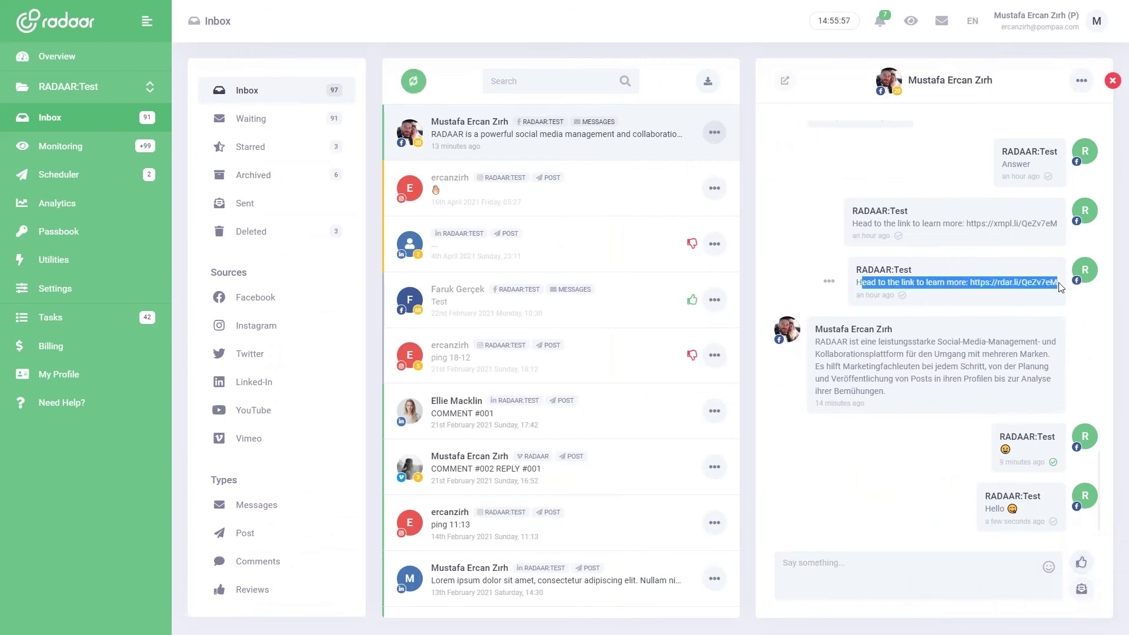
{"action": "left_click", "coordinate": [894, 282]}
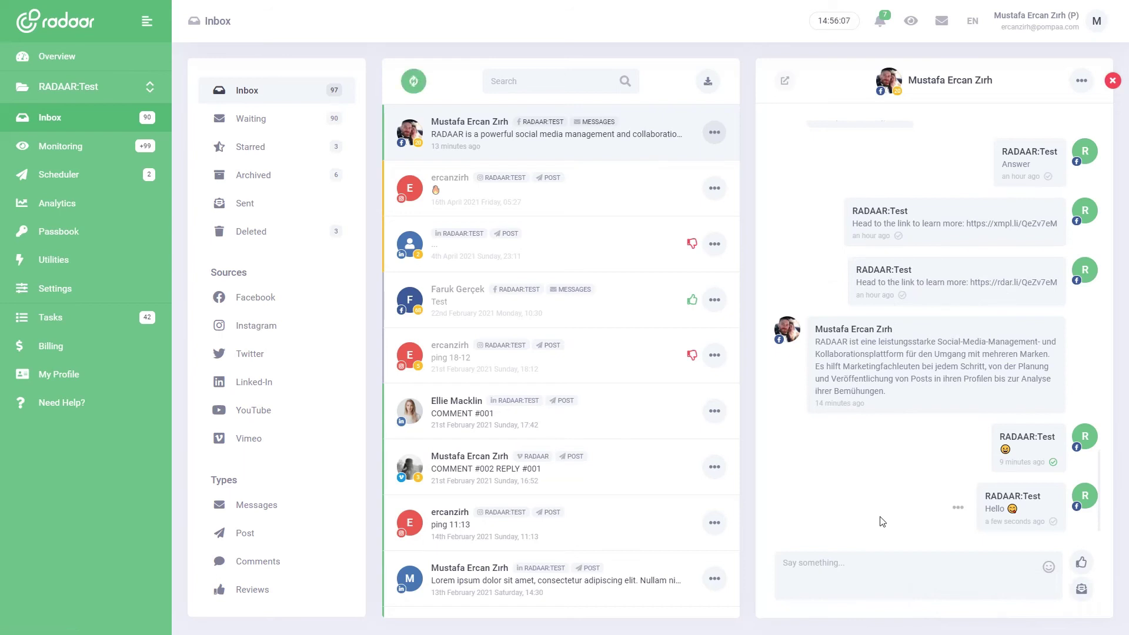
Insert the saved quick reply "Answer" into the open Facebook conversation and send it.
{"action": "left_click", "coordinate": [1081, 591]}
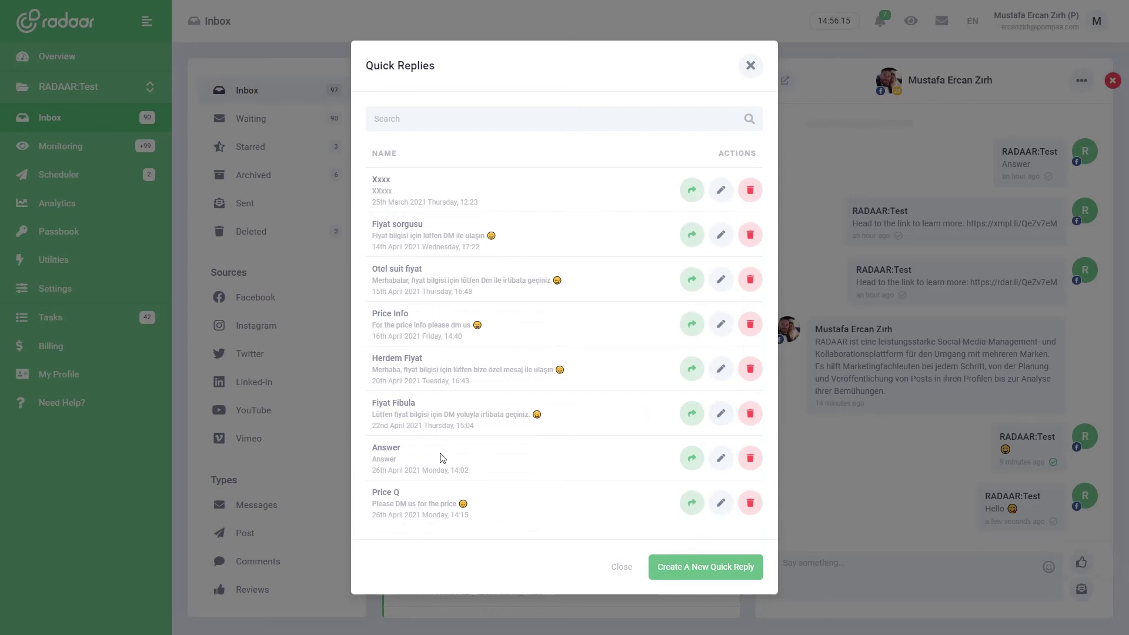
{"action": "left_click", "coordinate": [692, 458]}
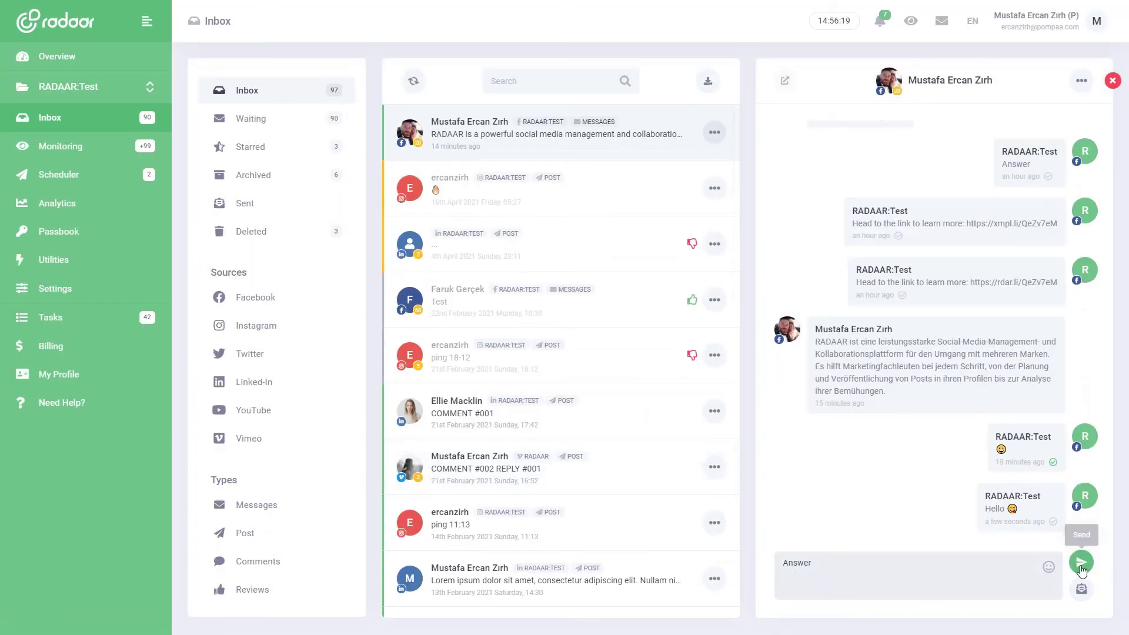
{"action": "left_click", "coordinate": [1081, 562]}
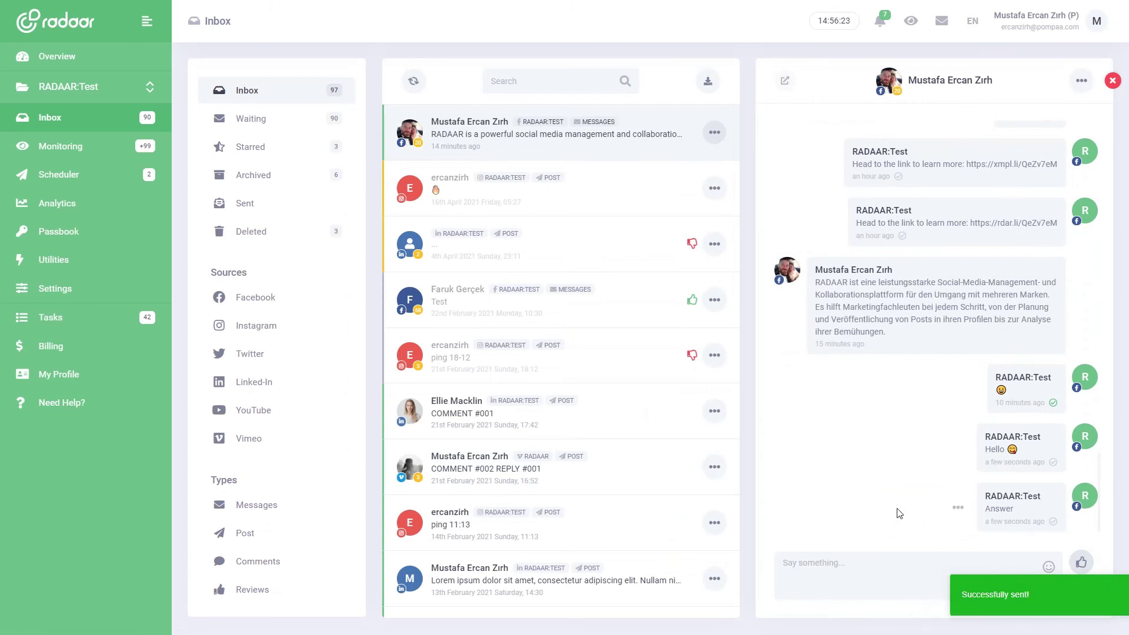
Choose a winner from the open conversation's messages, redraw a few times, and close the draw and the conversation.
{"action": "left_click", "coordinate": [1084, 86]}
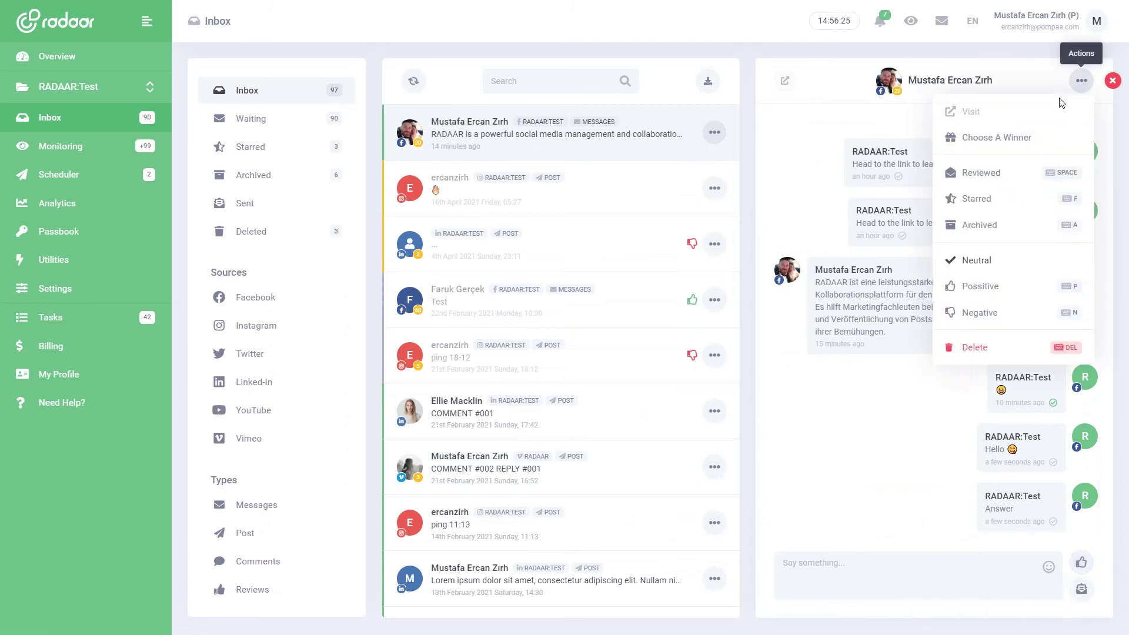
{"action": "left_click", "coordinate": [976, 142]}
{"action": "left_click", "coordinate": [664, 386]}
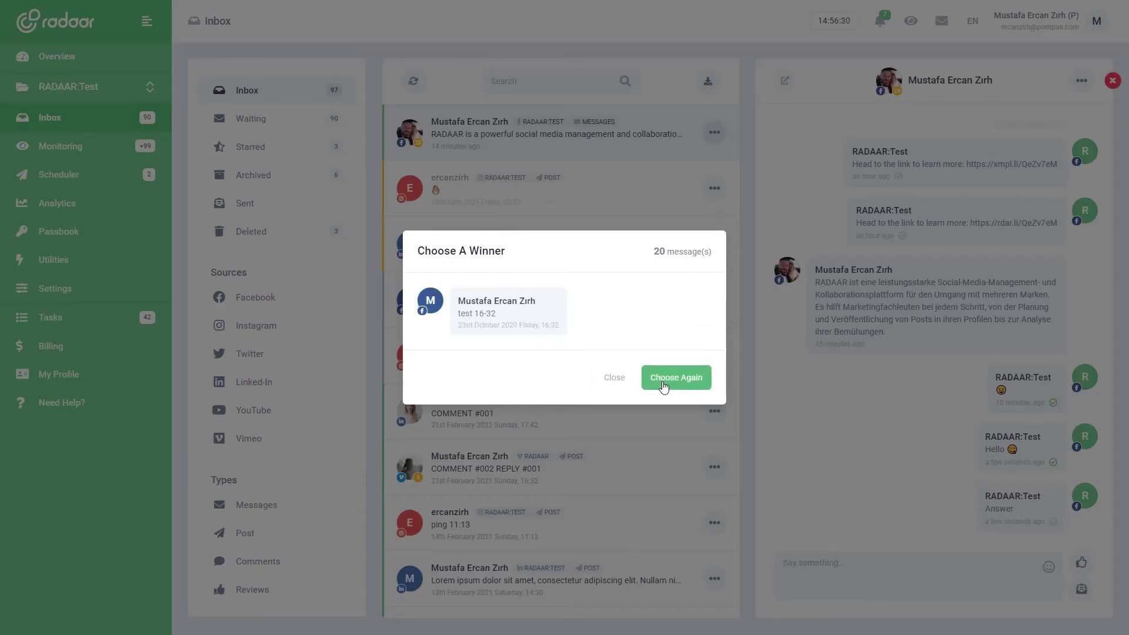
{"action": "left_click", "coordinate": [664, 385]}
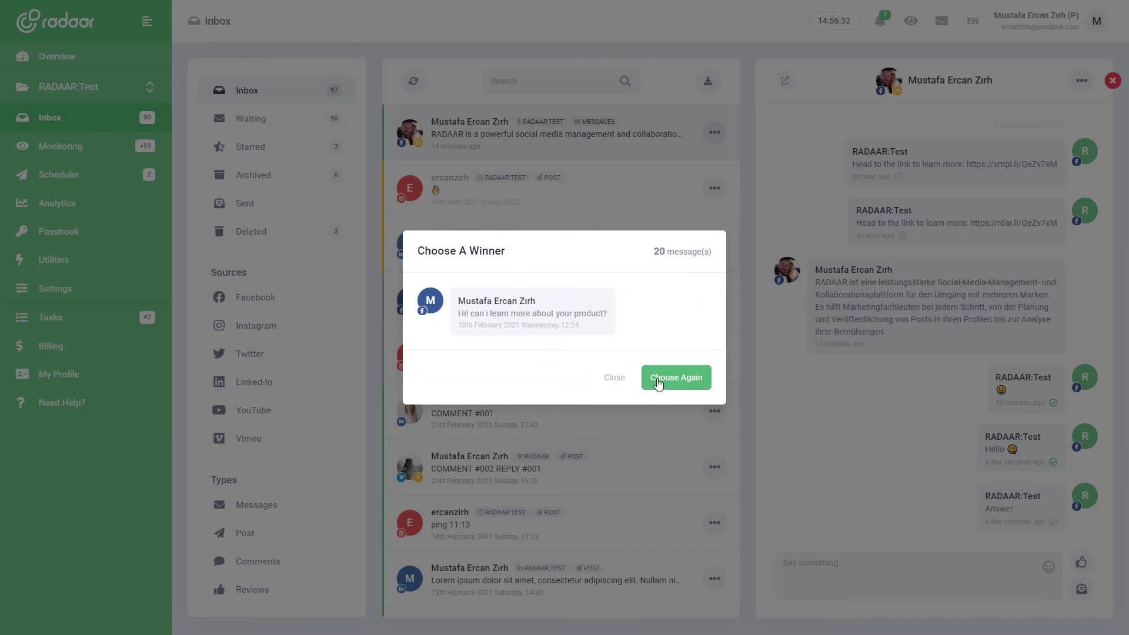
{"action": "left_click", "coordinate": [661, 384]}
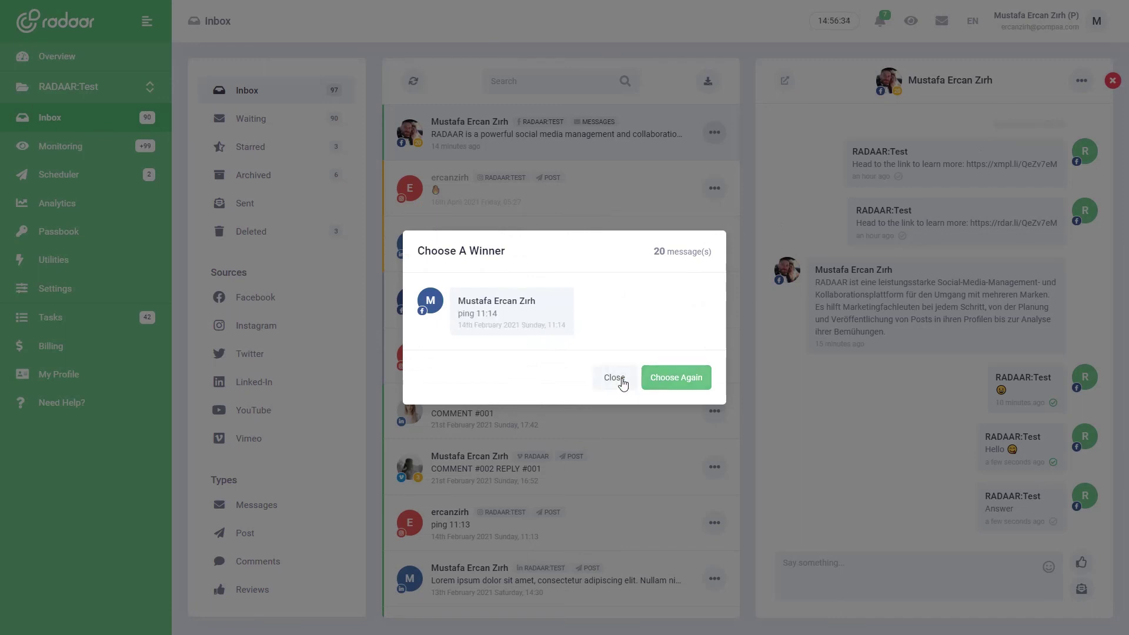
{"action": "left_click", "coordinate": [621, 380]}
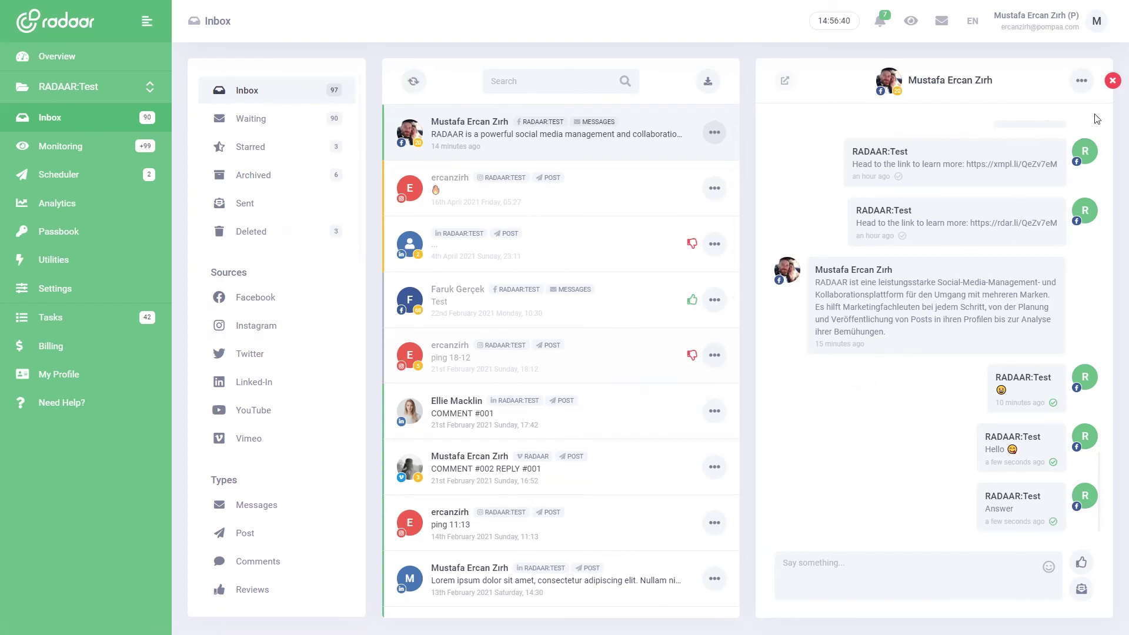
{"action": "left_click", "coordinate": [1112, 81]}
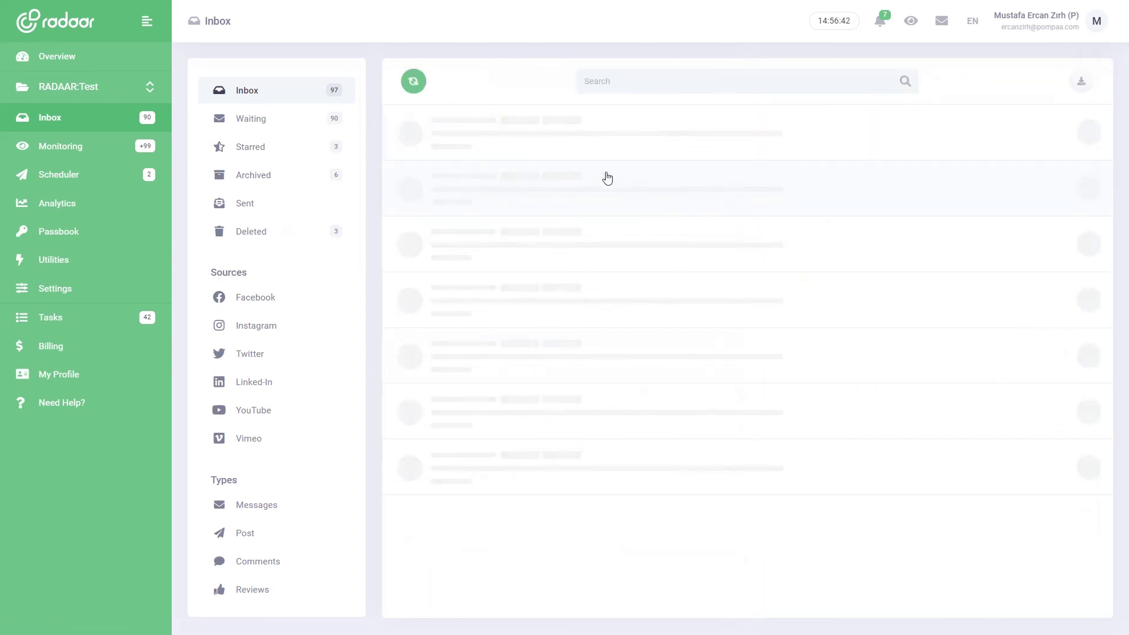